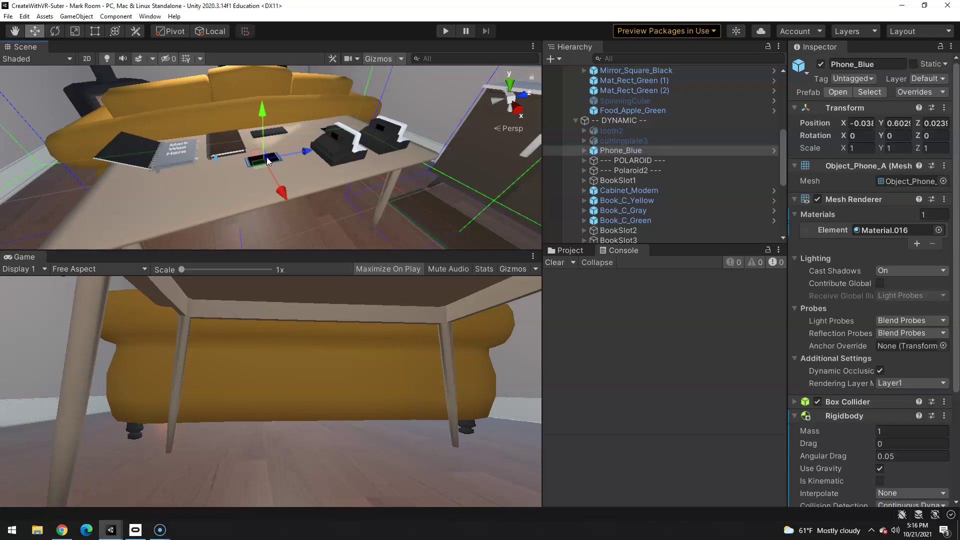
- Open the Challenges/02_PhoneVideo folder in the Project panel to show its Phonescreen asset
{"action": "left_click", "coordinate": [568, 252]}
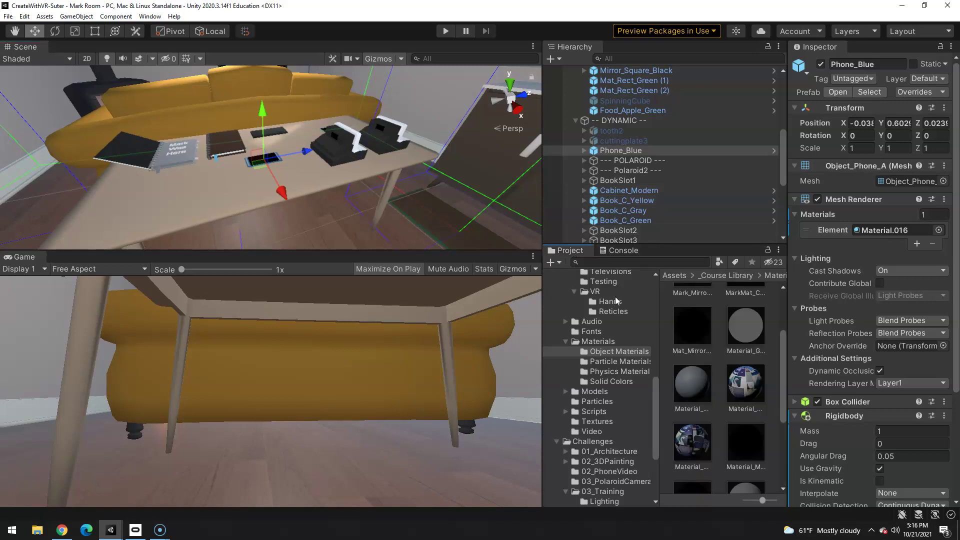
{"action": "left_click", "coordinate": [564, 342]}
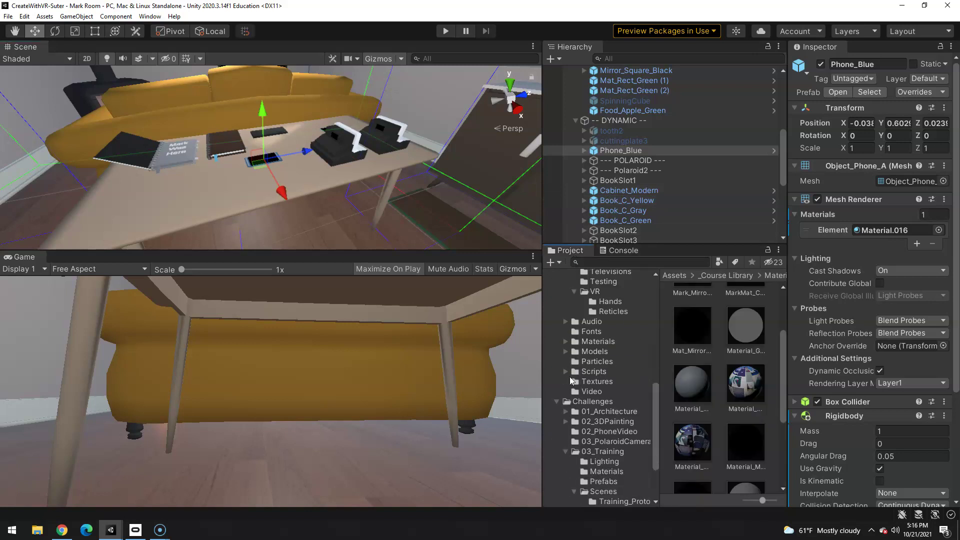
{"action": "scroll", "coordinate": [568, 367], "scroll_direction": "down", "scroll_amount": 1}
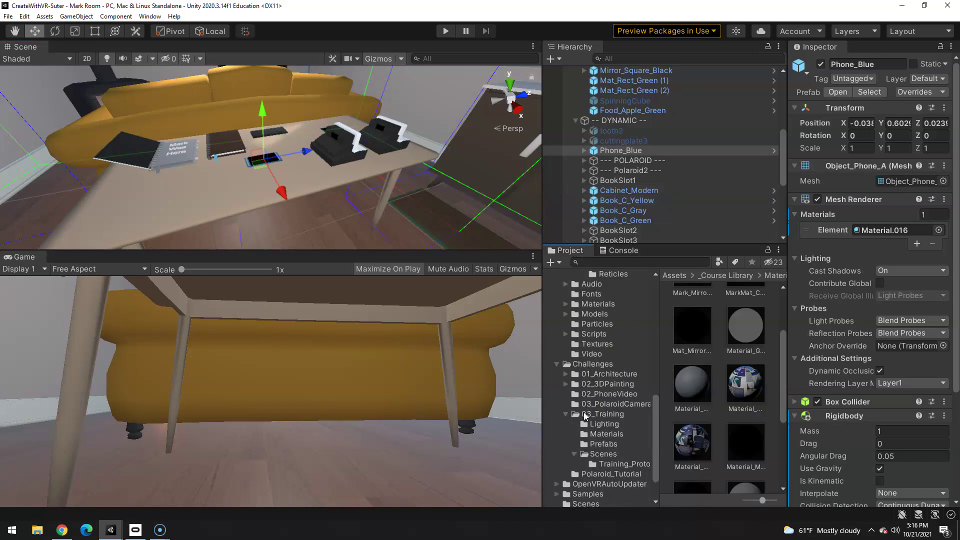
{"action": "left_click", "coordinate": [613, 396]}
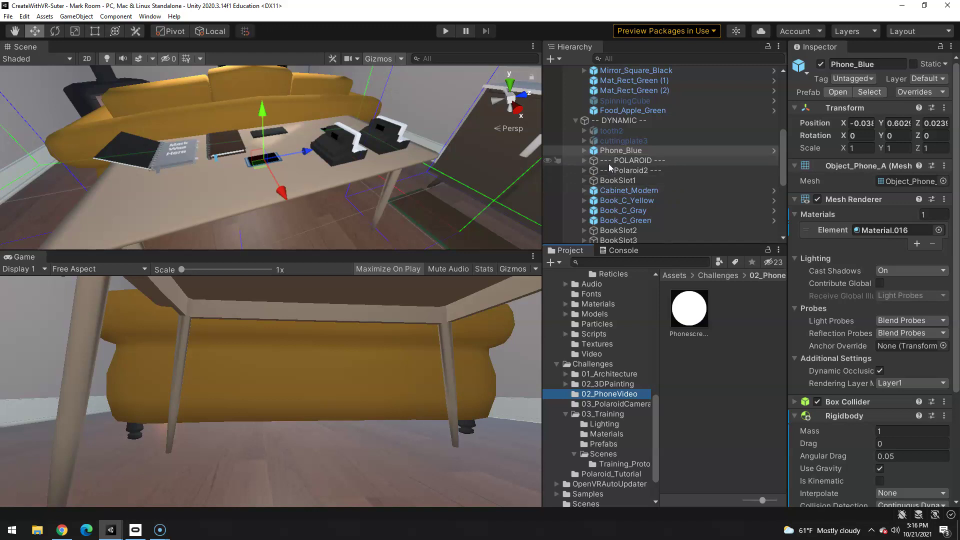
- Place the Phone_White prefab from Objects > Electronics onto the room's table
{"action": "left_click", "coordinate": [556, 365]}
{"action": "scroll", "coordinate": [583, 360], "scroll_direction": "up", "scroll_amount": 5}
{"action": "scroll", "coordinate": [584, 360], "scroll_direction": "up", "scroll_amount": 5}
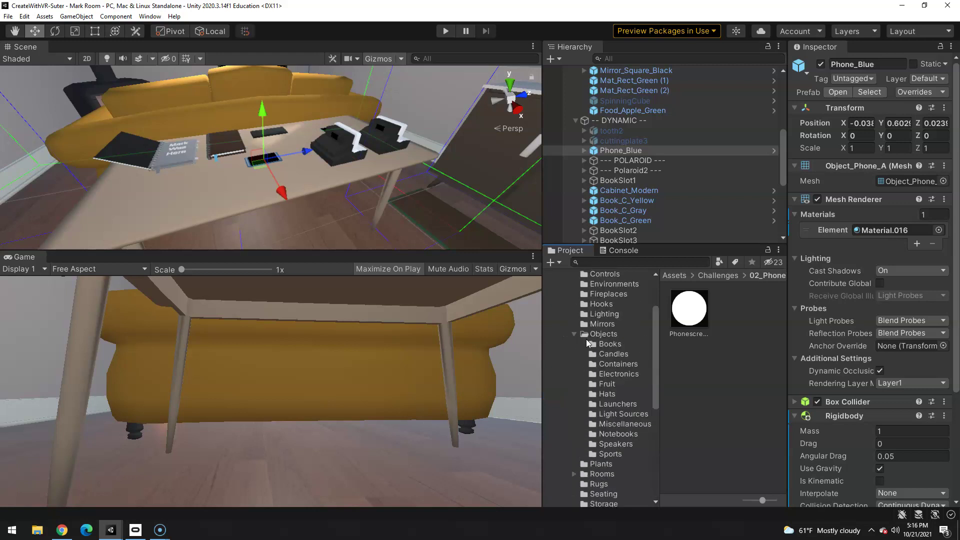
{"action": "left_click", "coordinate": [607, 374]}
{"action": "scroll", "coordinate": [696, 380], "scroll_direction": "down", "scroll_amount": 2}
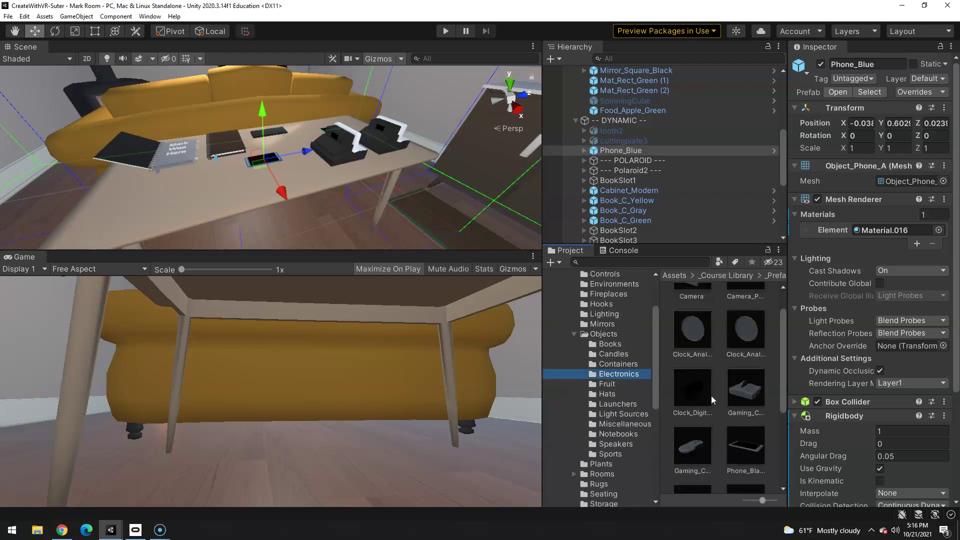
{"action": "scroll", "coordinate": [712, 395], "scroll_direction": "down", "scroll_amount": 3}
{"action": "left_click_drag", "start_coordinate": [753, 395], "coordinate": [262, 186]}
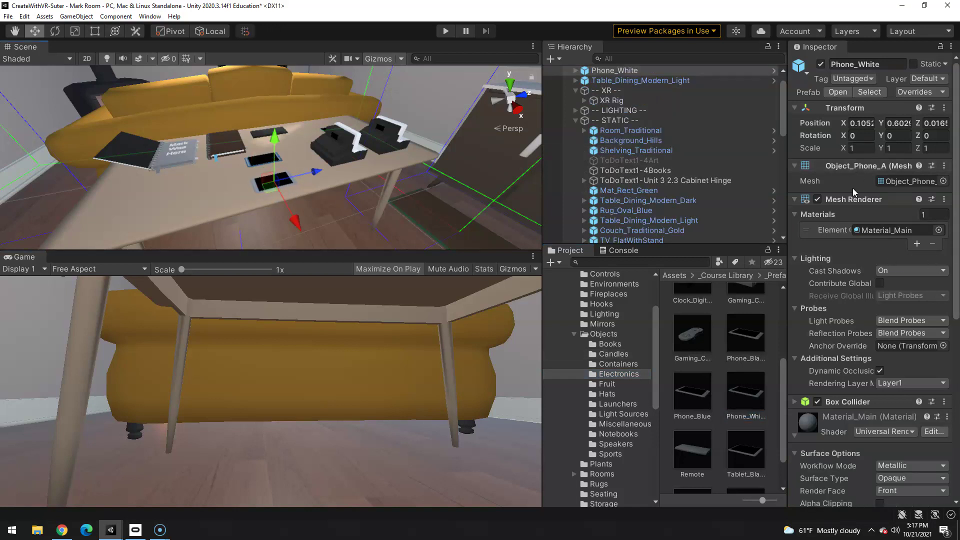
- Replace Phone_White's Material_Main with Material.020 in its Mesh Renderer
{"action": "left_click", "coordinate": [940, 233]}
{"action": "left_click", "coordinate": [589, 328]}
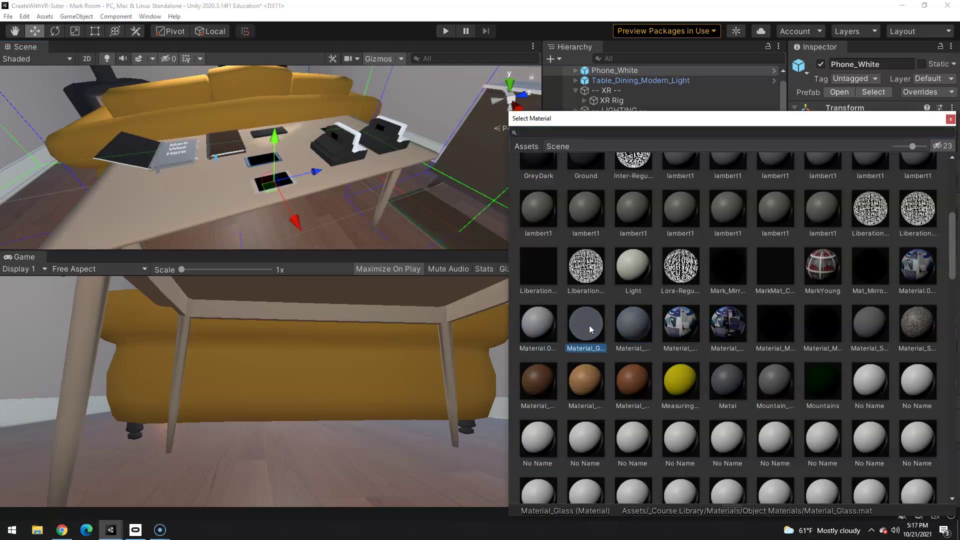
{"action": "left_click", "coordinate": [541, 329]}
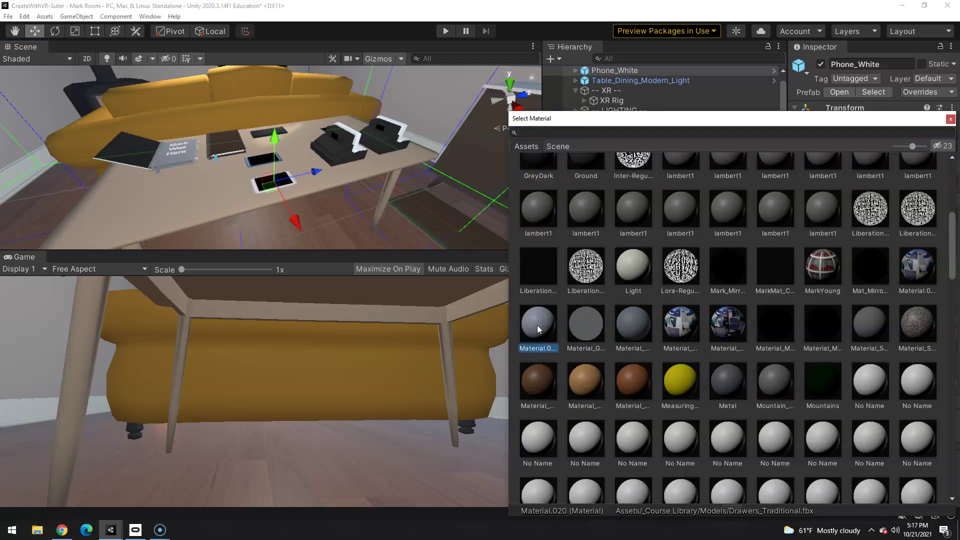
{"action": "left_click", "coordinate": [950, 121]}
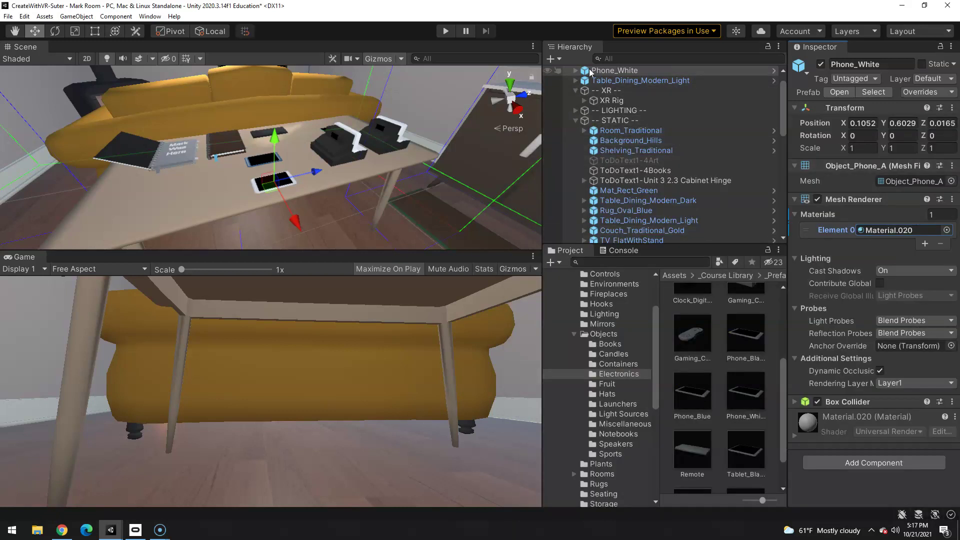
- Move Phone_White into the DYNAMIC group below Phone_Blue and expand it to show Screen
{"action": "left_click", "coordinate": [576, 120]}
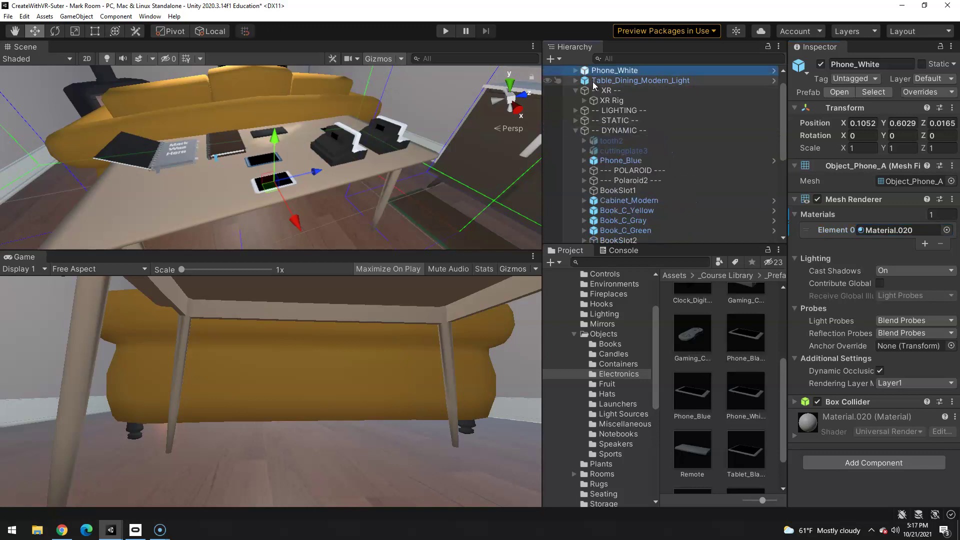
{"action": "left_click", "coordinate": [605, 71]}
{"action": "left_click_drag", "start_coordinate": [592, 72], "coordinate": [610, 167]}
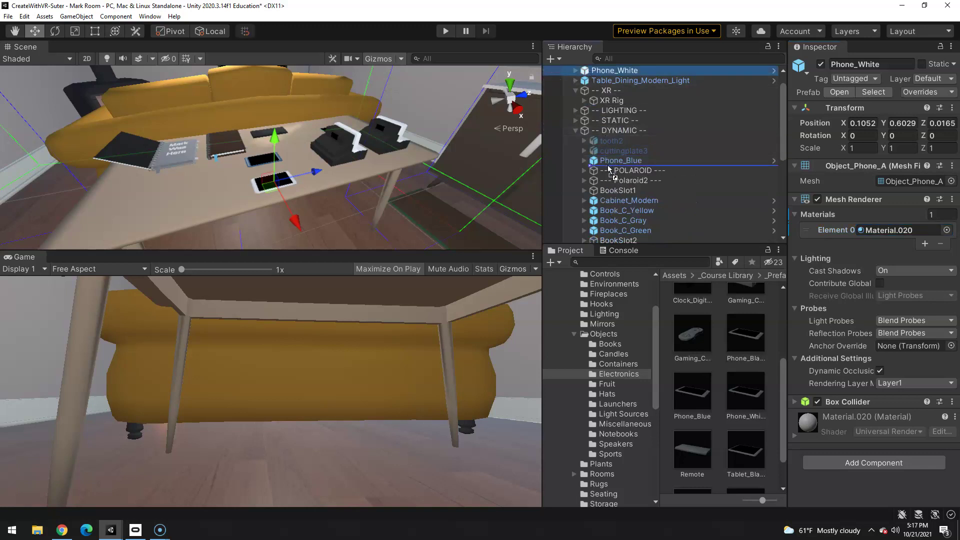
{"action": "left_click", "coordinate": [584, 161]}
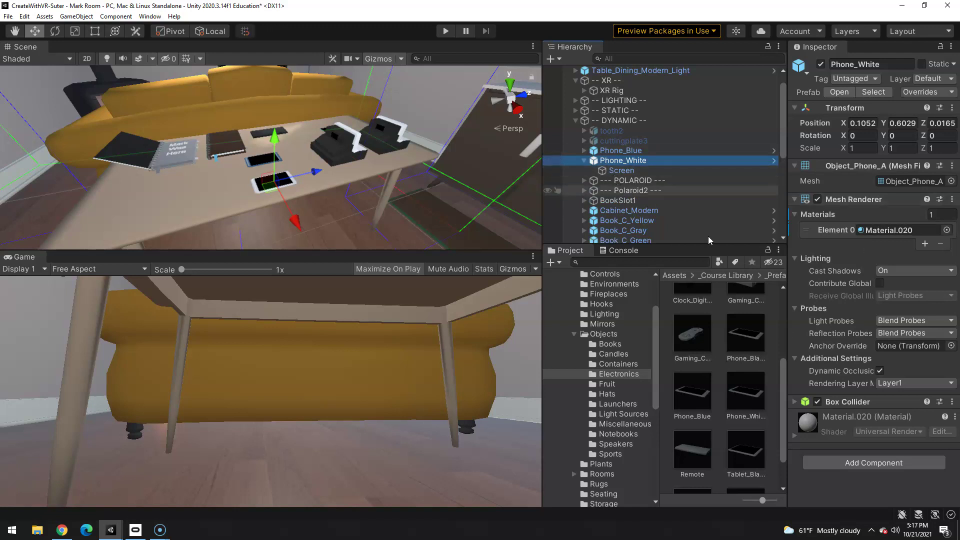
- Add XR Grab Interactable to Phone_White and set Rigidbody collision detection to Continuous Dynamic
{"action": "left_click", "coordinate": [854, 465]}
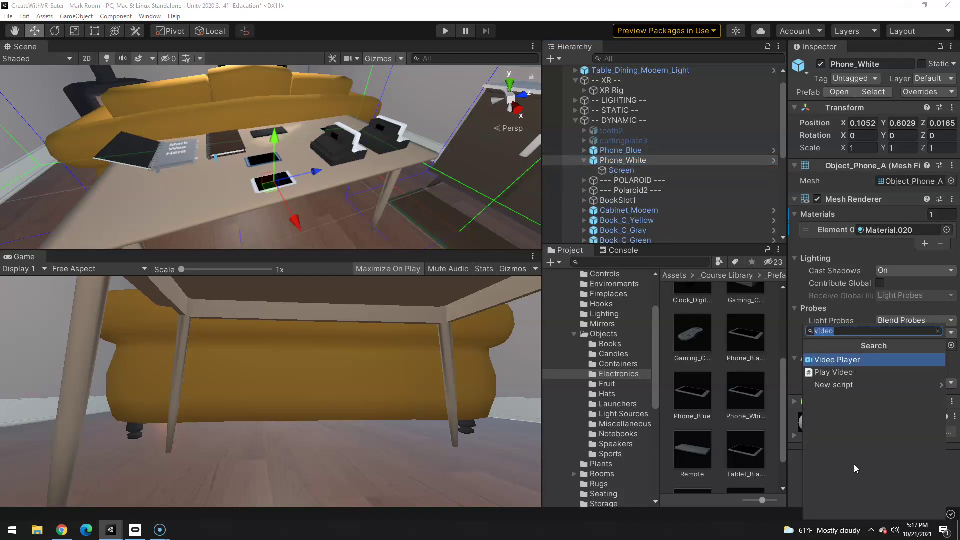
{"action": "type", "text": "grab"}
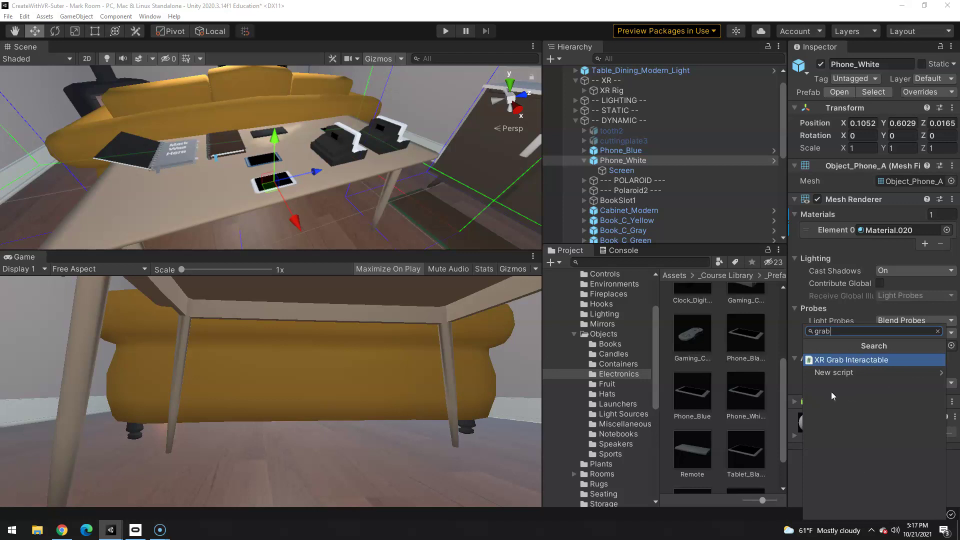
{"action": "left_click", "coordinate": [850, 360]}
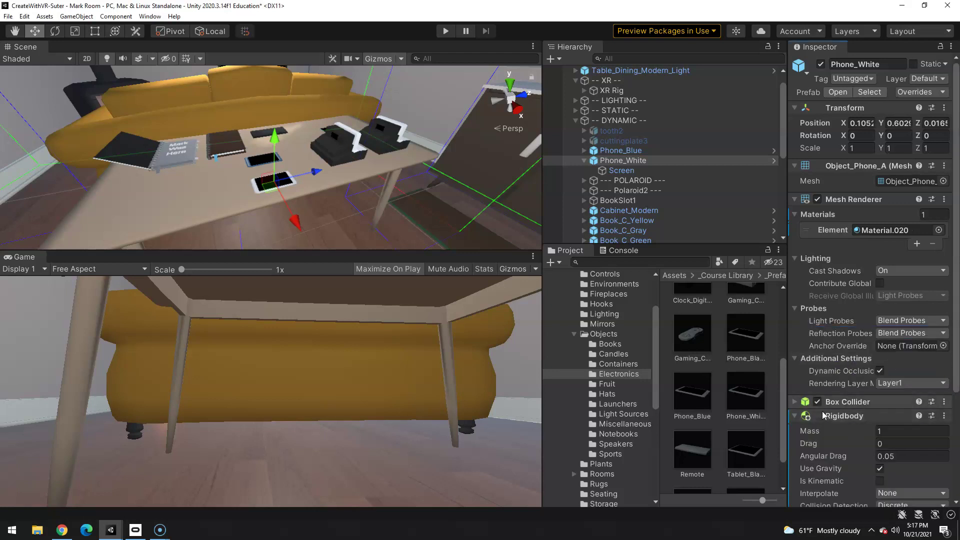
{"action": "scroll", "coordinate": [837, 364], "scroll_direction": "down", "scroll_amount": 3}
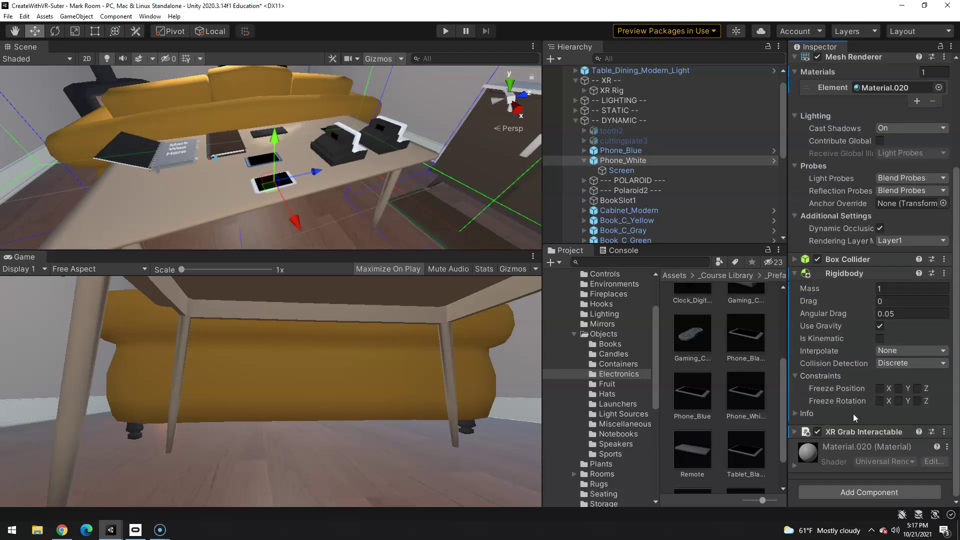
{"action": "left_click", "coordinate": [904, 366]}
{"action": "left_click", "coordinate": [908, 401]}
- Inspect the XR Grab Interactable settings and the XR Rig's child objects
{"action": "left_click", "coordinate": [797, 433]}
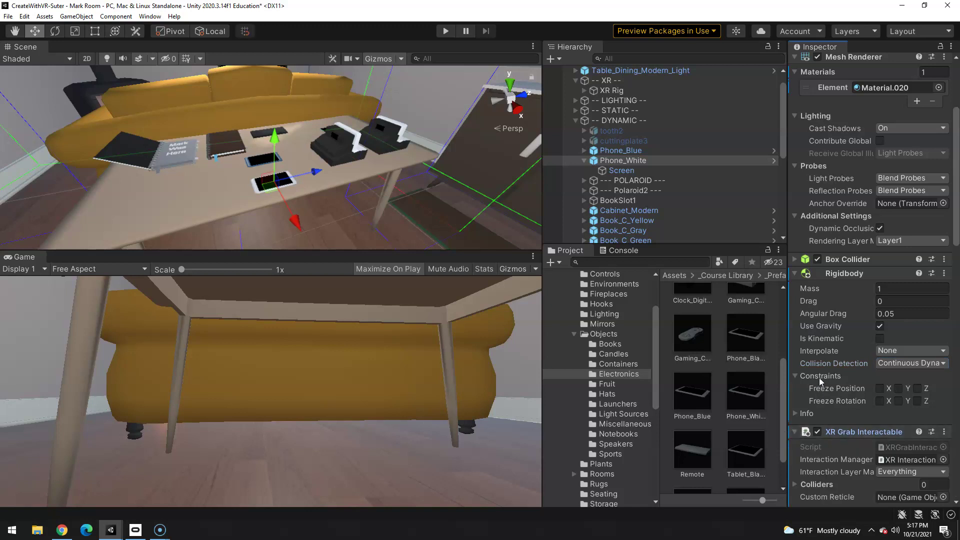
{"action": "scroll", "coordinate": [820, 377], "scroll_direction": "down", "scroll_amount": 5}
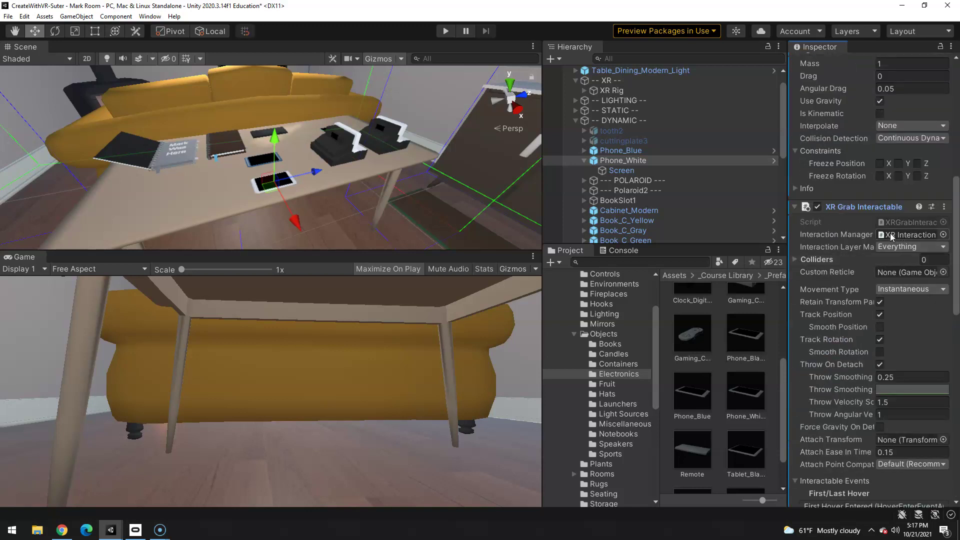
{"action": "scroll", "coordinate": [709, 226], "scroll_direction": "down", "scroll_amount": 8}
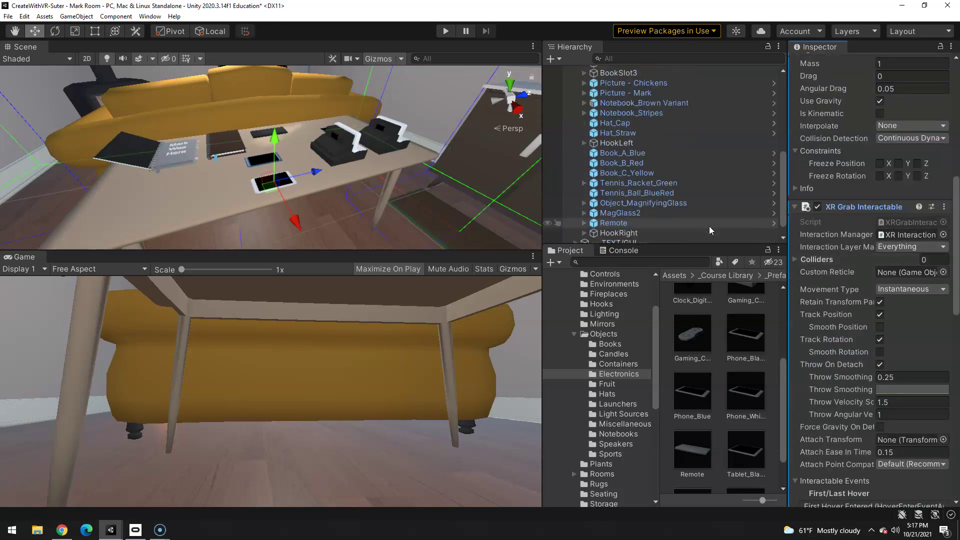
{"action": "scroll", "coordinate": [697, 222], "scroll_direction": "down", "scroll_amount": 5}
{"action": "scroll", "coordinate": [694, 220], "scroll_direction": "up", "scroll_amount": 15}
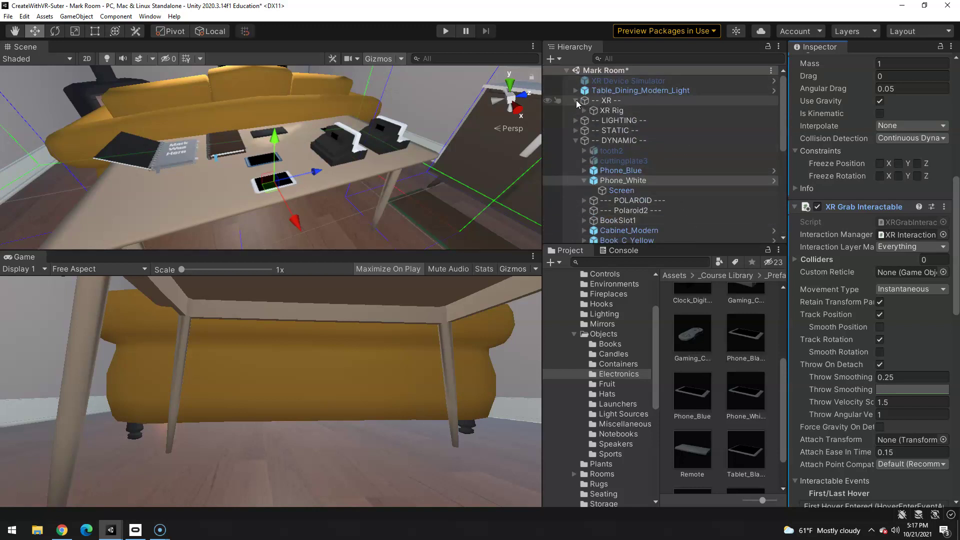
{"action": "left_click", "coordinate": [585, 109]}
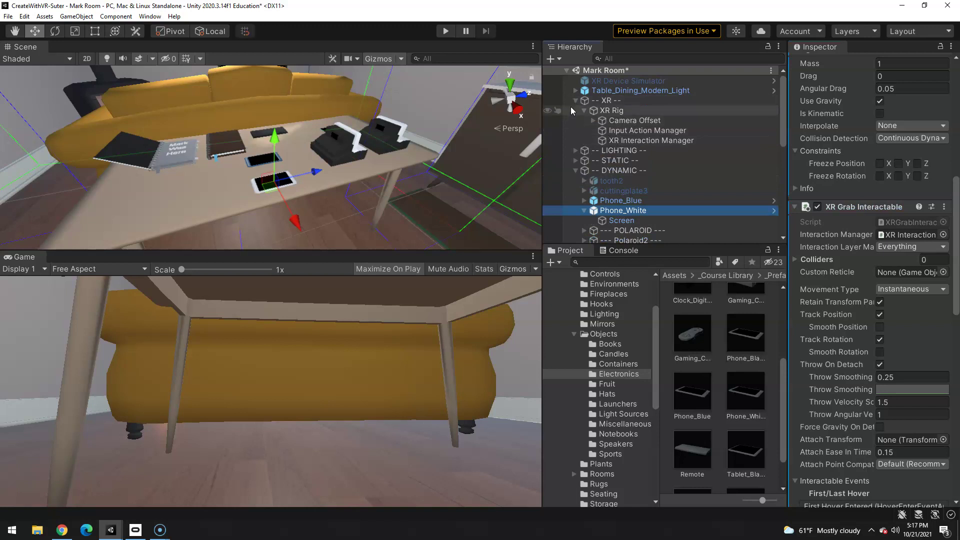
{"action": "left_click", "coordinate": [583, 109]}
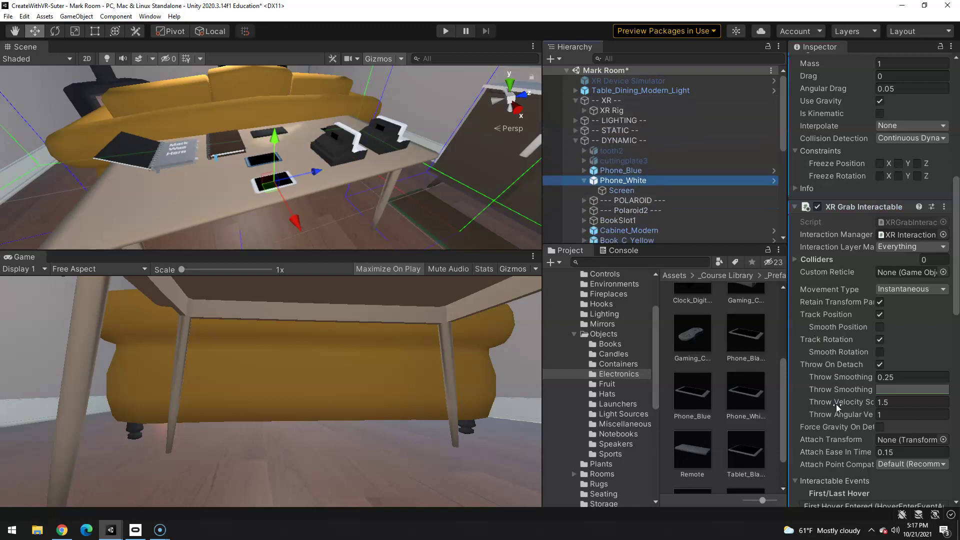
{"action": "scroll", "coordinate": [841, 423], "scroll_direction": "down", "scroll_amount": 3}
{"action": "scroll", "coordinate": [820, 355], "scroll_direction": "down", "scroll_amount": 3}
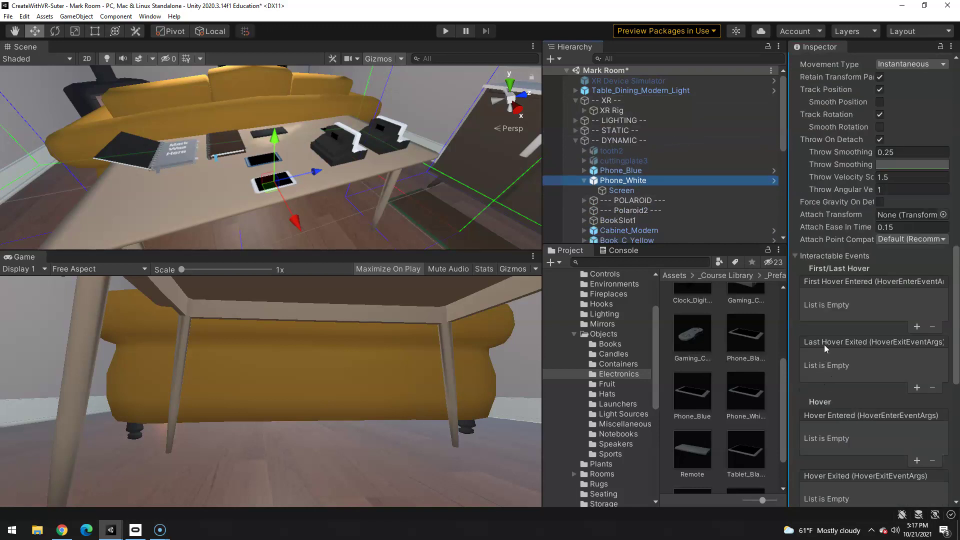
- Create a new material named Screenmat2 in the 02_PhoneVideo folder
{"action": "left_click", "coordinate": [617, 191]}
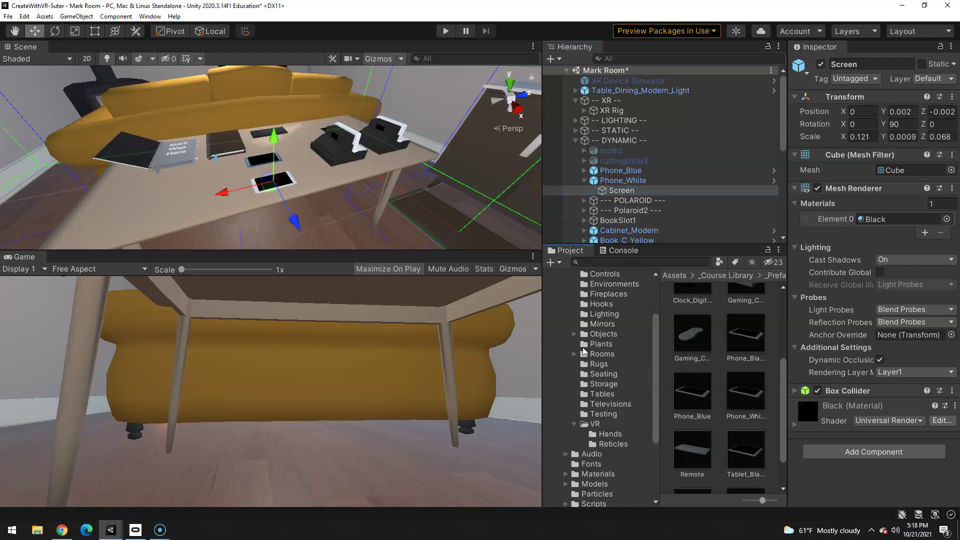
{"action": "scroll", "coordinate": [581, 360], "scroll_direction": "down", "scroll_amount": 3}
{"action": "scroll", "coordinate": [589, 390], "scroll_direction": "down", "scroll_amount": 3}
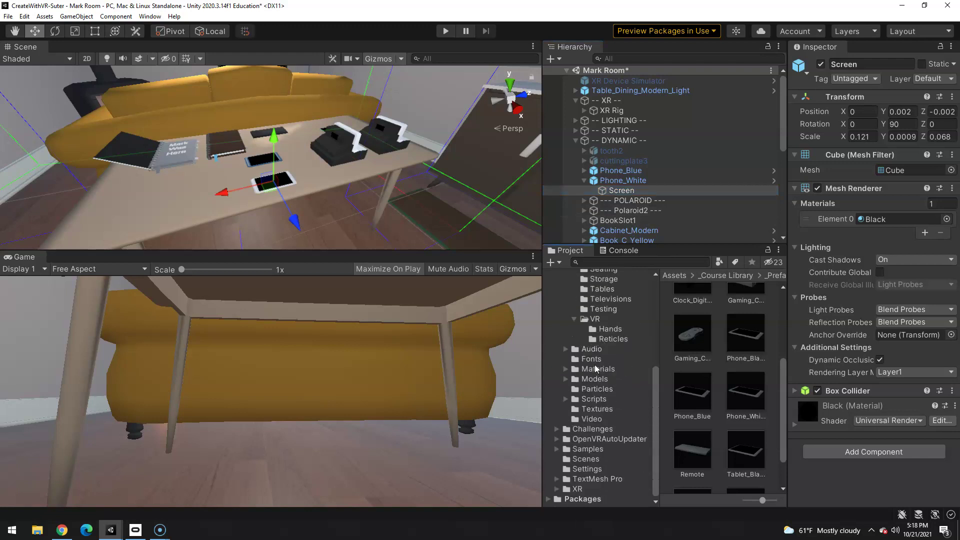
{"action": "left_click", "coordinate": [556, 430]}
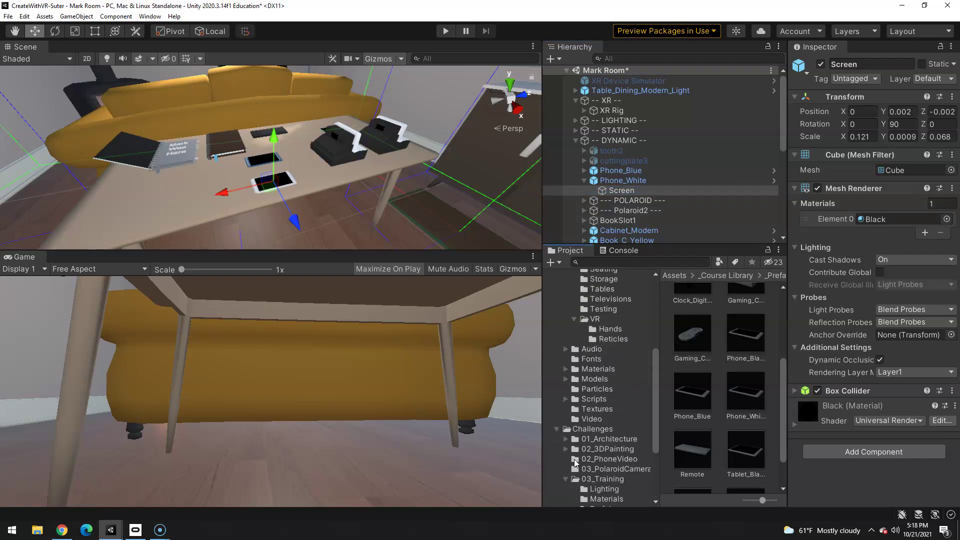
{"action": "left_click", "coordinate": [580, 459]}
{"action": "right_click", "coordinate": [693, 376]}
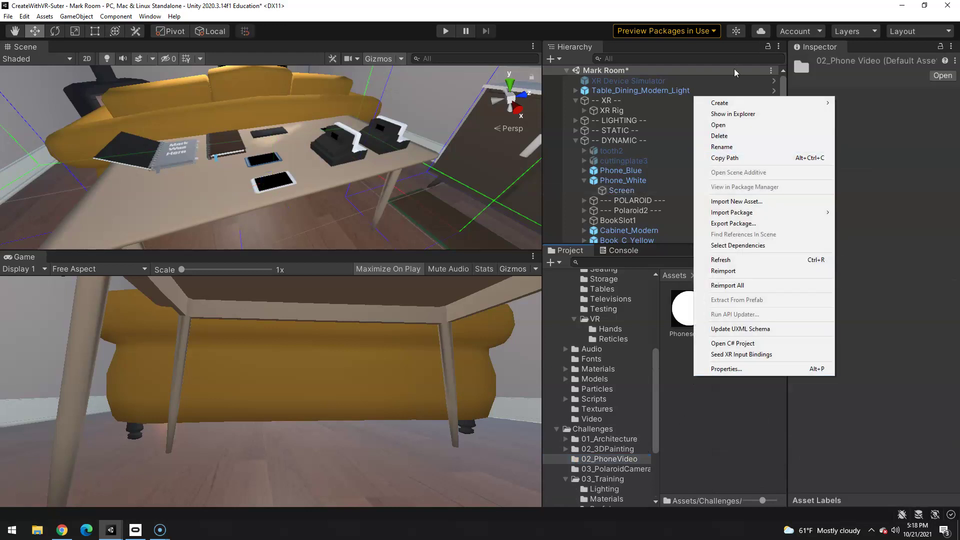
{"action": "mouse_move", "coordinate": [760, 103]}
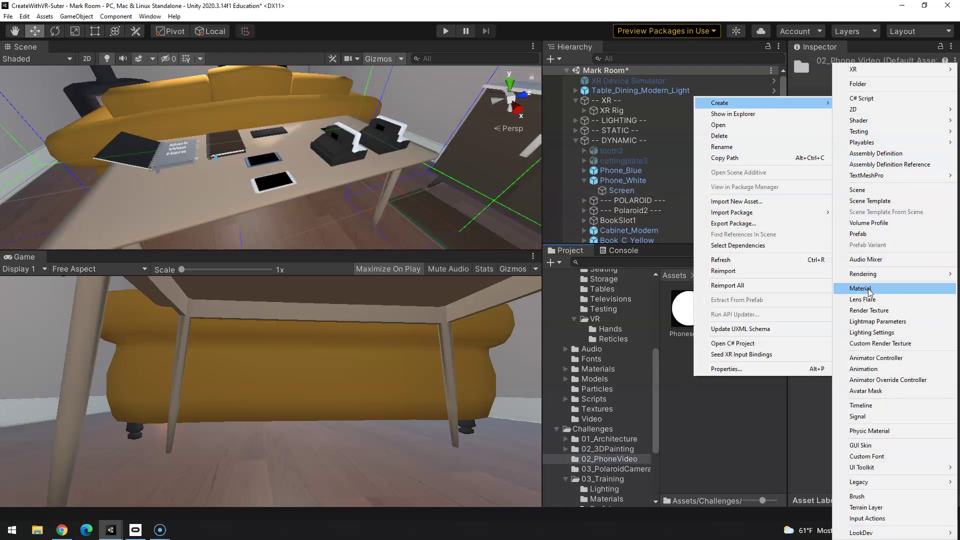
{"action": "left_click", "coordinate": [860, 288]}
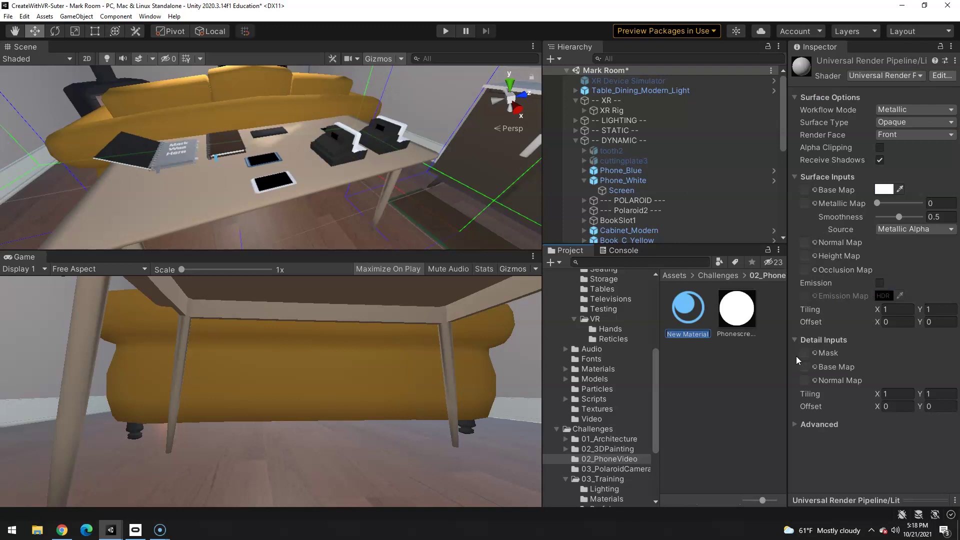
{"action": "type", "text": "Screen"}
{"action": "type", "text": "mat2"}
{"action": "key", "text": "Return"}
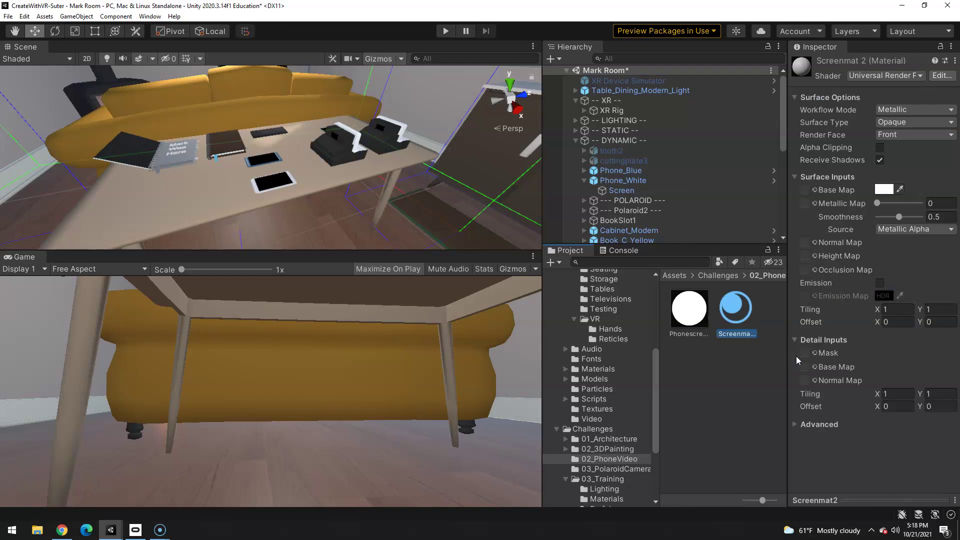
- Set Screenmat2's shader to Universal Render Pipeline/Unlit
{"action": "left_click", "coordinate": [890, 75]}
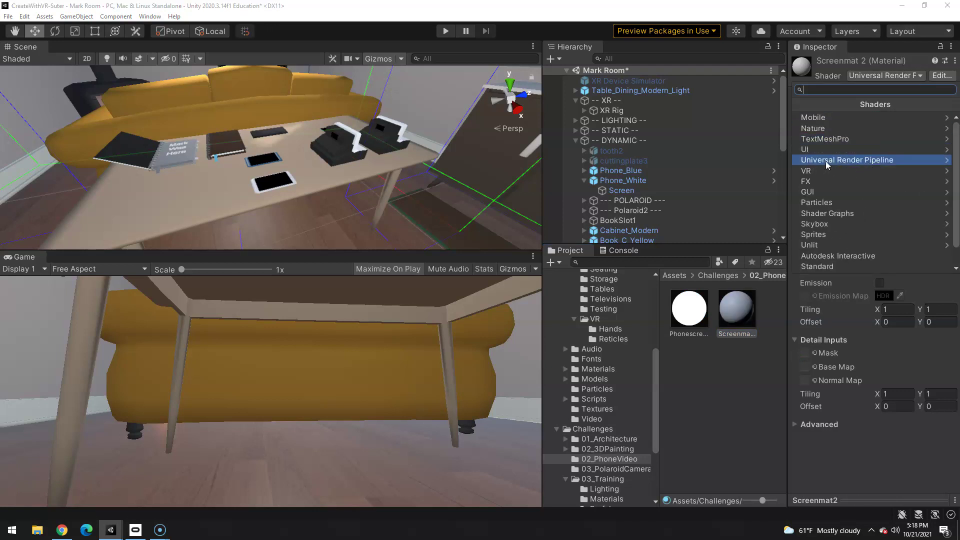
{"action": "left_click", "coordinate": [874, 160]}
{"action": "left_click", "coordinate": [845, 213]}
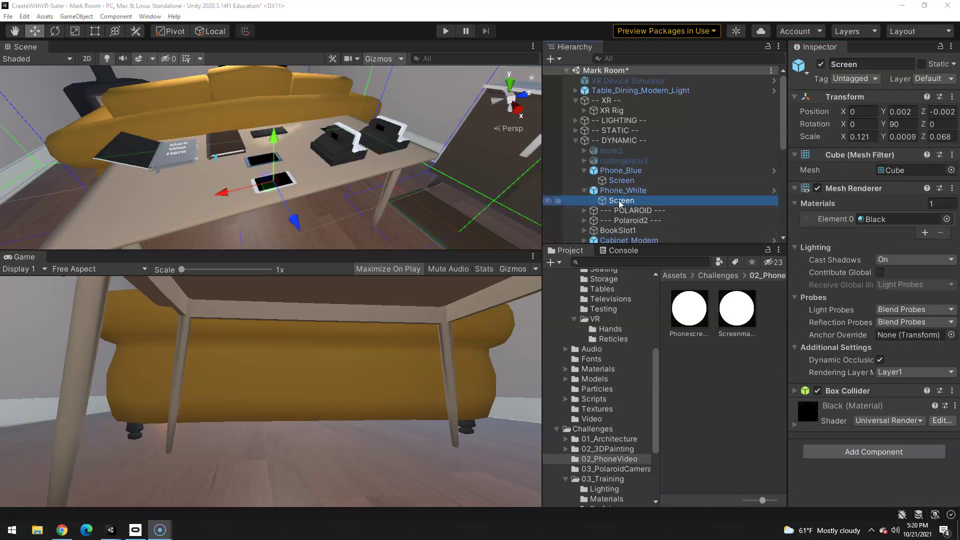
- Collapse Screen's Inspector components and add a Video Player component to it
{"action": "left_click", "coordinate": [797, 207]}
{"action": "left_click", "coordinate": [796, 155]}
{"action": "left_click", "coordinate": [797, 97]}
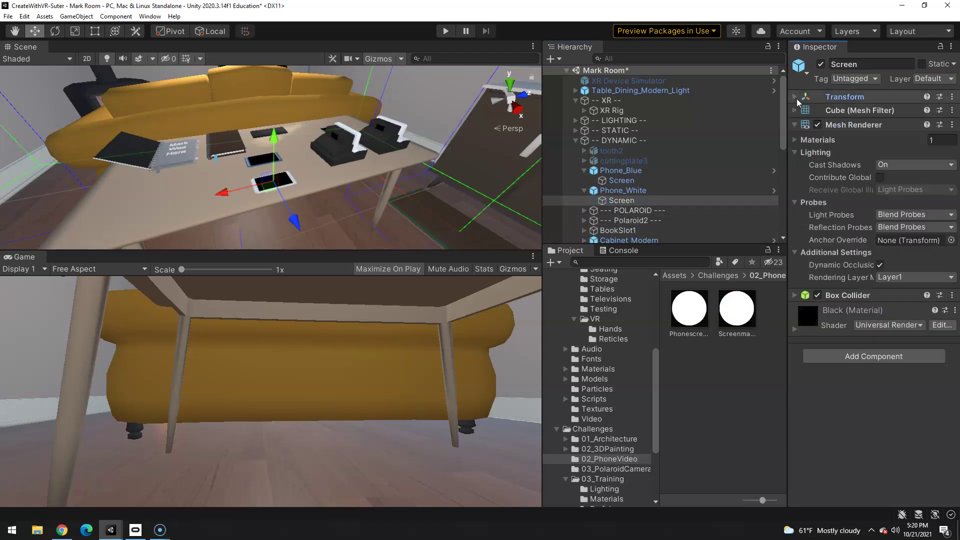
{"action": "left_click", "coordinate": [796, 125]}
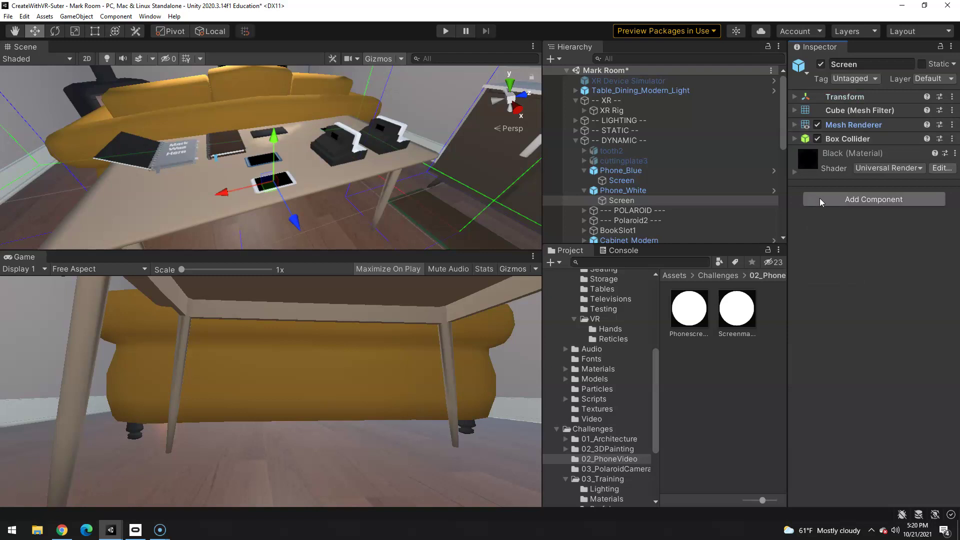
{"action": "left_click", "coordinate": [837, 201]}
{"action": "type", "text": "v"}
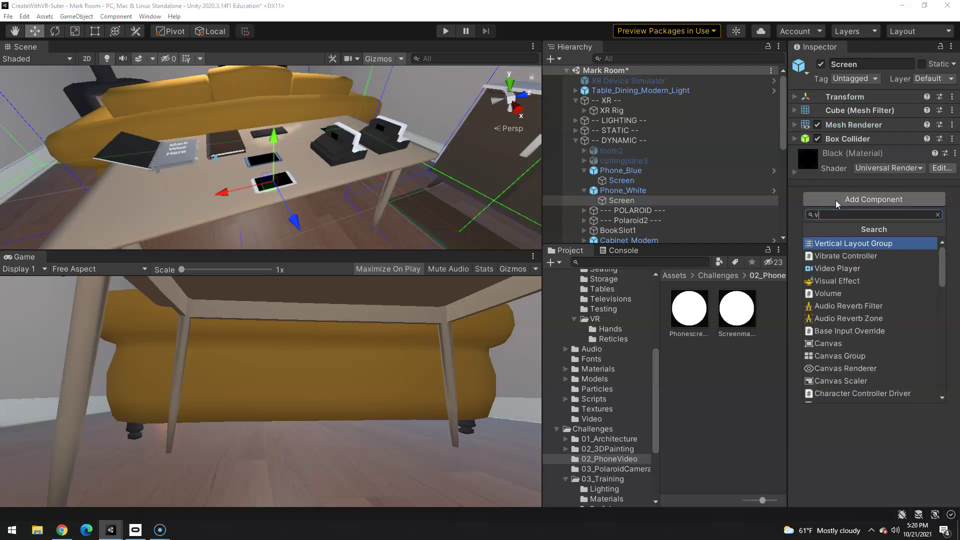
{"action": "type", "text": "ideo"}
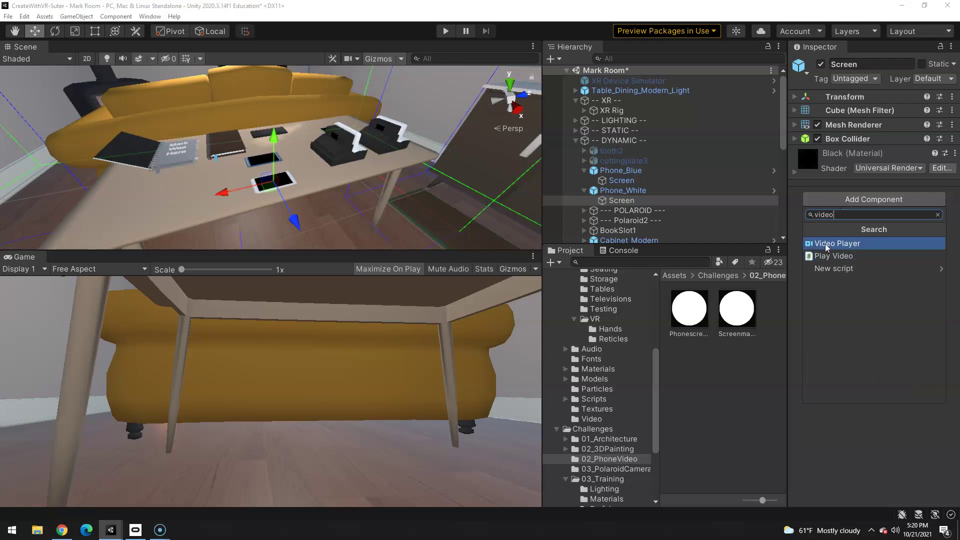
{"action": "left_click", "coordinate": [828, 246]}
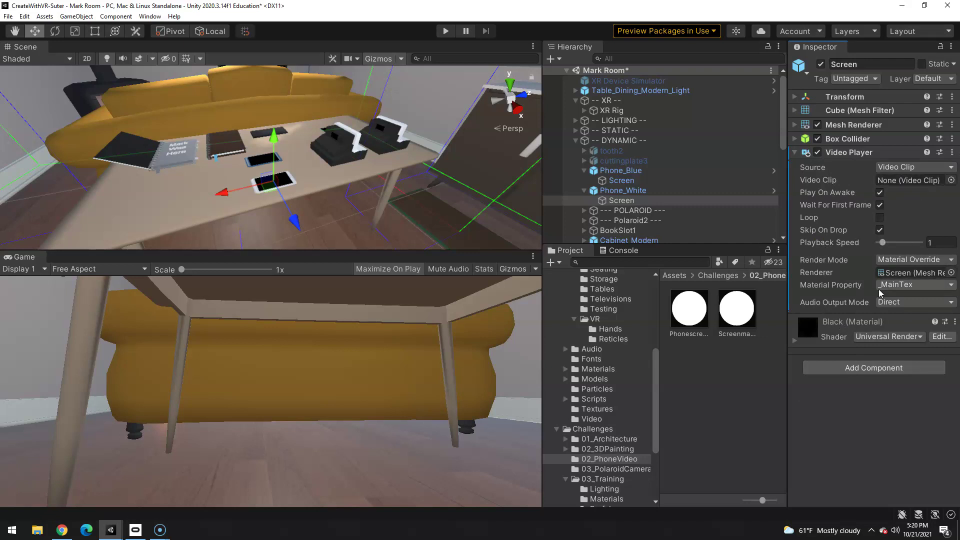
- Add the Play Video script to Screen with Screenmat2 as its Video Material
{"action": "left_click", "coordinate": [834, 367]}
{"action": "left_click", "coordinate": [836, 377]}
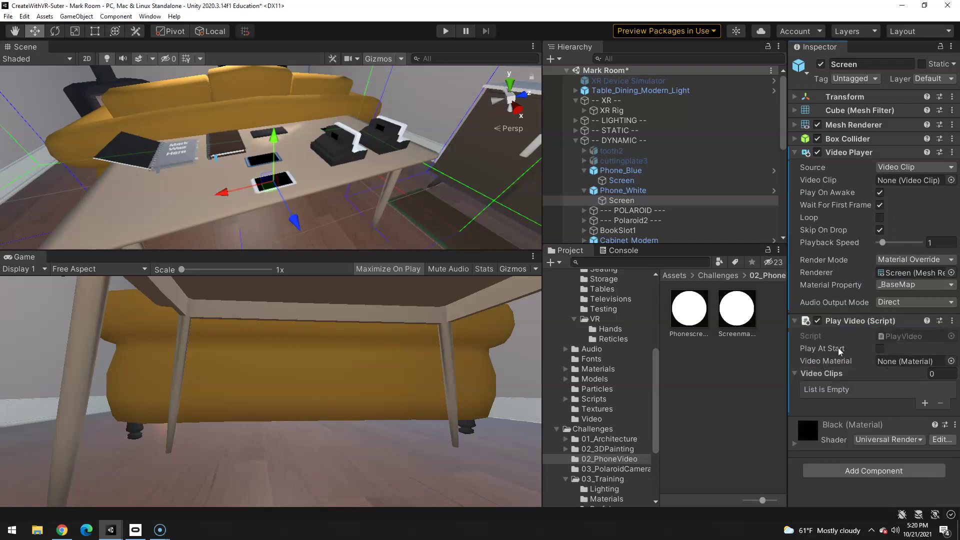
{"action": "left_click_drag", "start_coordinate": [739, 317], "coordinate": [887, 362]}
- Add Video_Unity-for-everyone as the only entry in Video Clips
{"action": "left_click", "coordinate": [925, 404]}
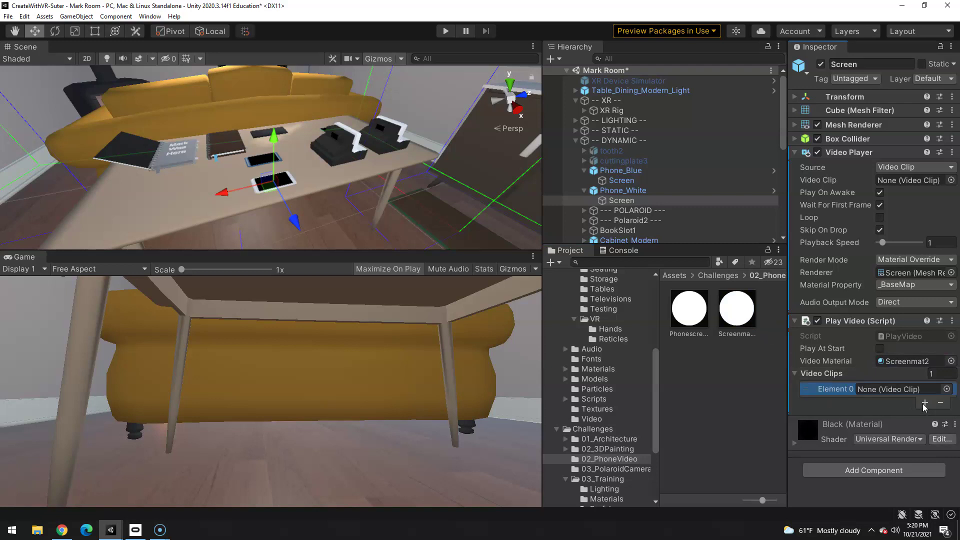
{"action": "left_click", "coordinate": [947, 390]}
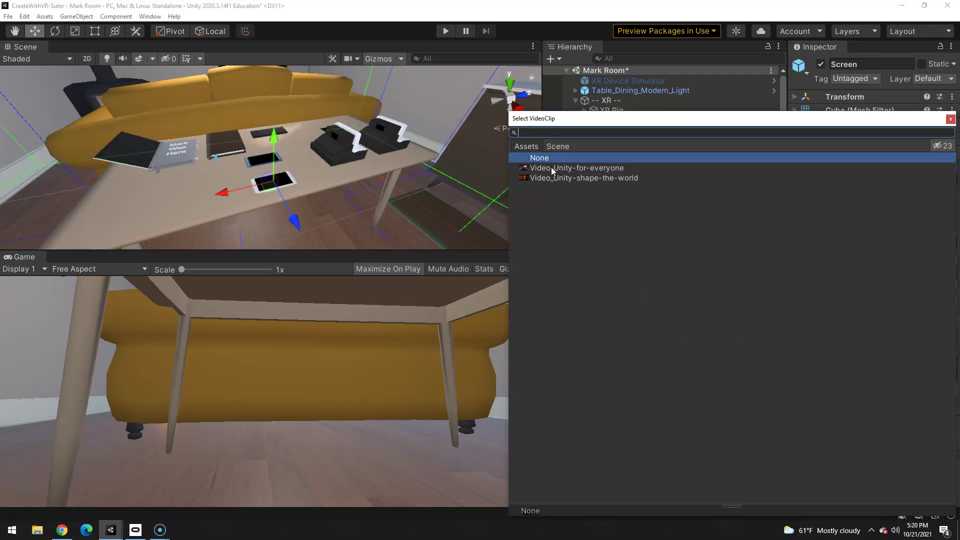
{"action": "double_click", "coordinate": [551, 168]}
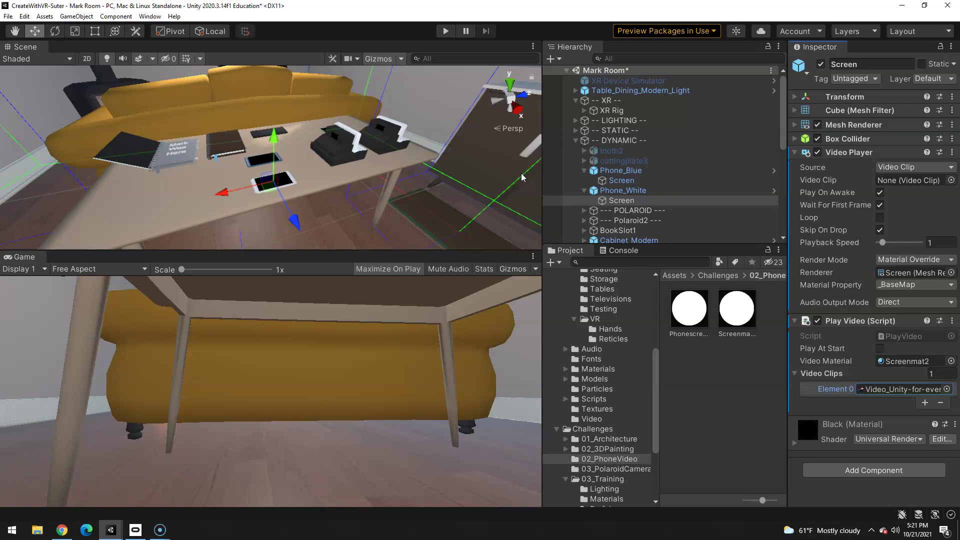
- Make Phone_White's Activated event call PlayVideo.TogglePlayPause on the Screen object
{"action": "left_click", "coordinate": [622, 192]}
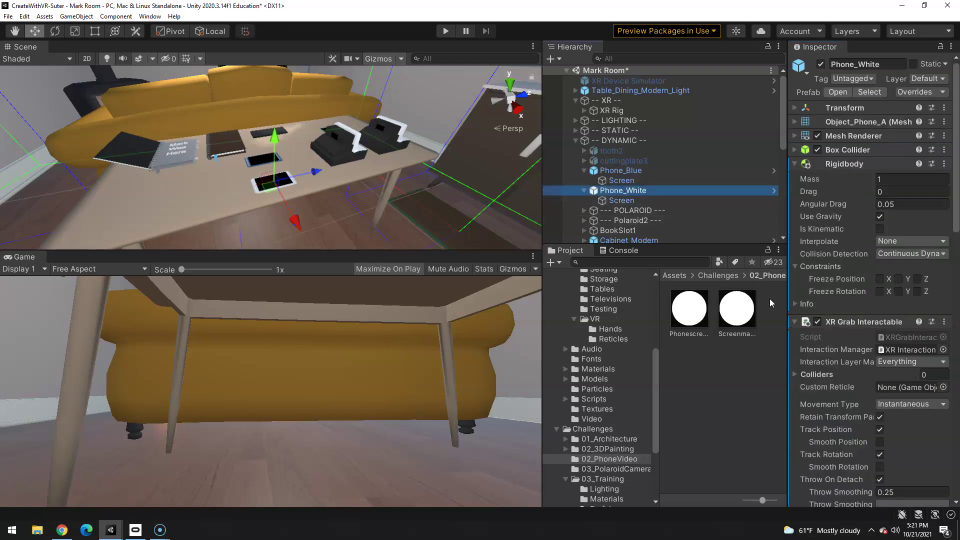
{"action": "scroll", "coordinate": [828, 391], "scroll_direction": "down", "scroll_amount": 10}
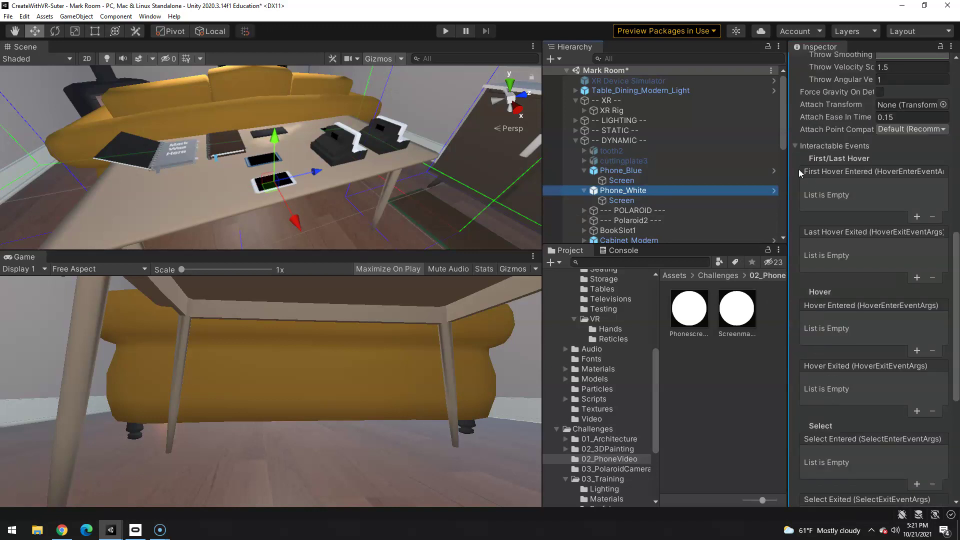
{"action": "left_click", "coordinate": [796, 146]}
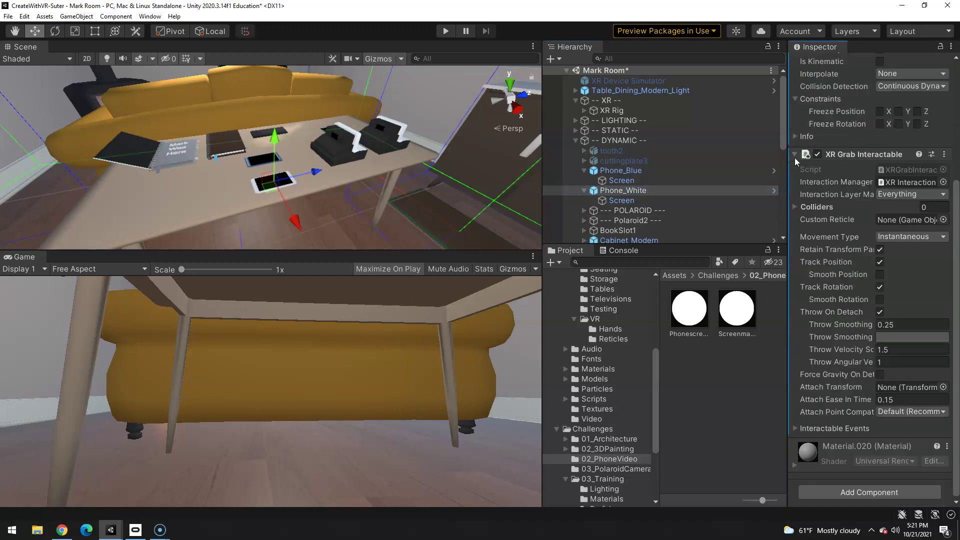
{"action": "left_click", "coordinate": [796, 429]}
{"action": "scroll", "coordinate": [810, 390], "scroll_direction": "down", "scroll_amount": 5}
{"action": "scroll", "coordinate": [822, 353], "scroll_direction": "down", "scroll_amount": 5}
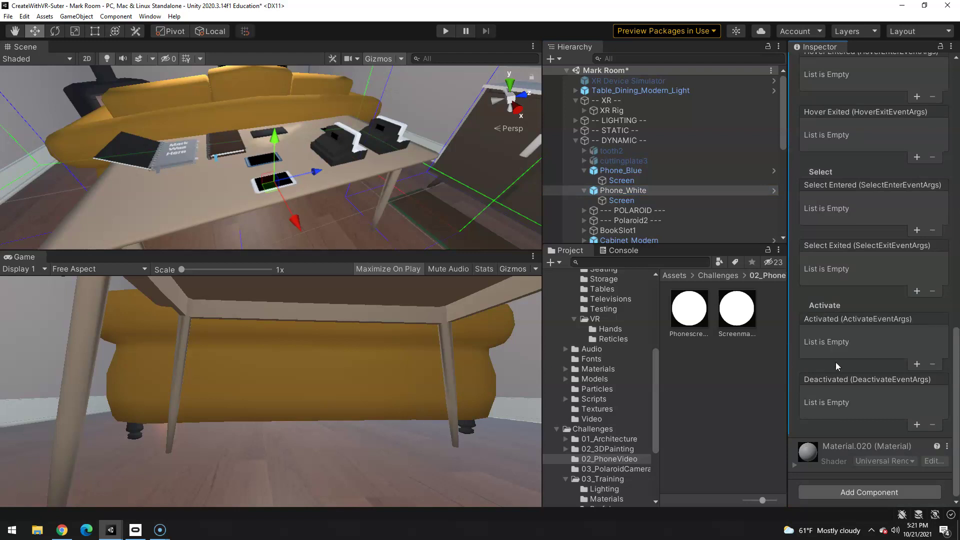
{"action": "left_click", "coordinate": [917, 366]}
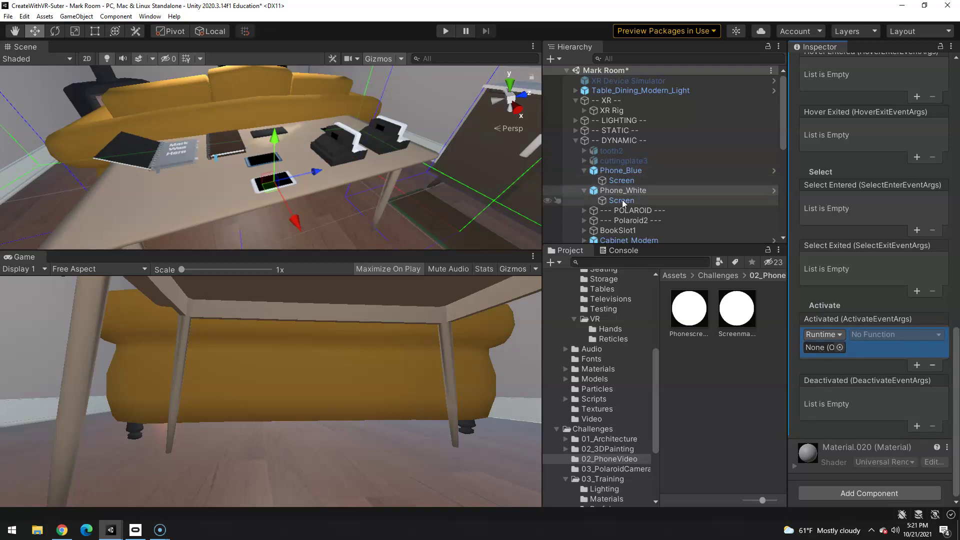
{"action": "left_click_drag", "start_coordinate": [623, 191], "coordinate": [816, 349]}
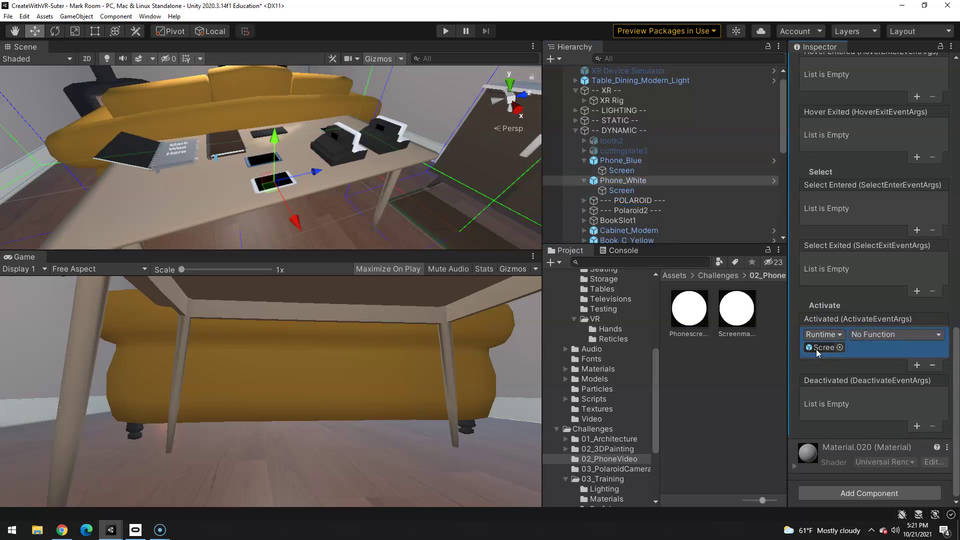
{"action": "left_click", "coordinate": [872, 335]}
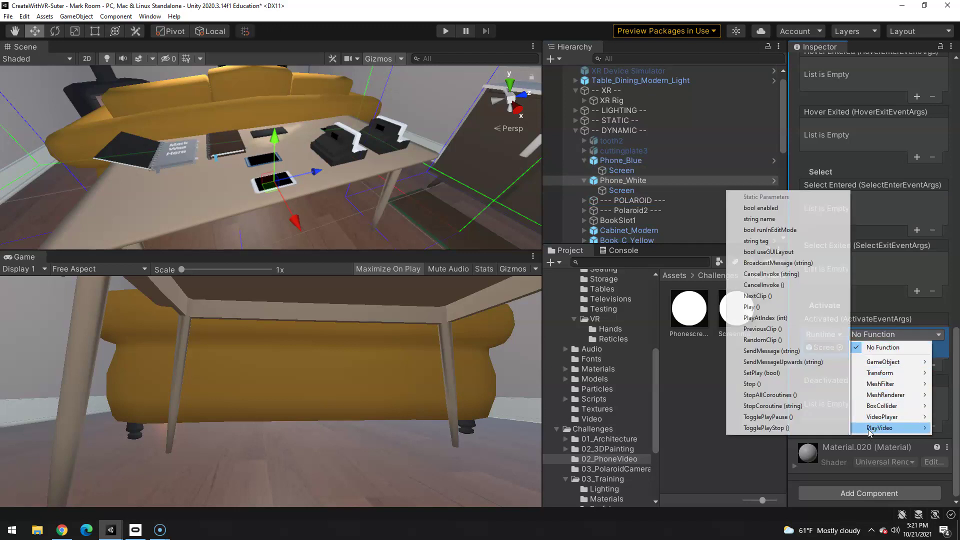
{"action": "mouse_move", "coordinate": [881, 428]}
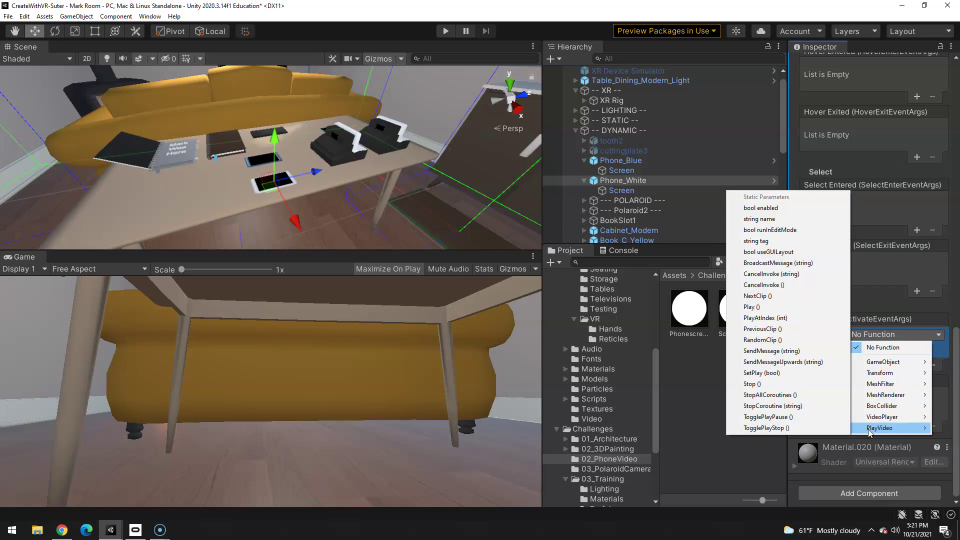
{"action": "left_click", "coordinate": [775, 417]}
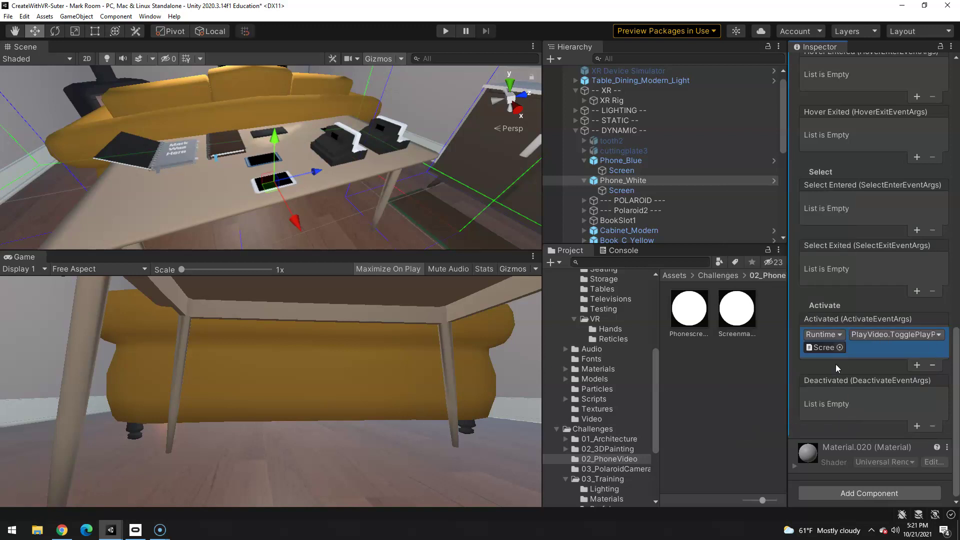
- Enter Play mode to test the room scene from the player's viewpoint
{"action": "left_click", "coordinate": [446, 31]}
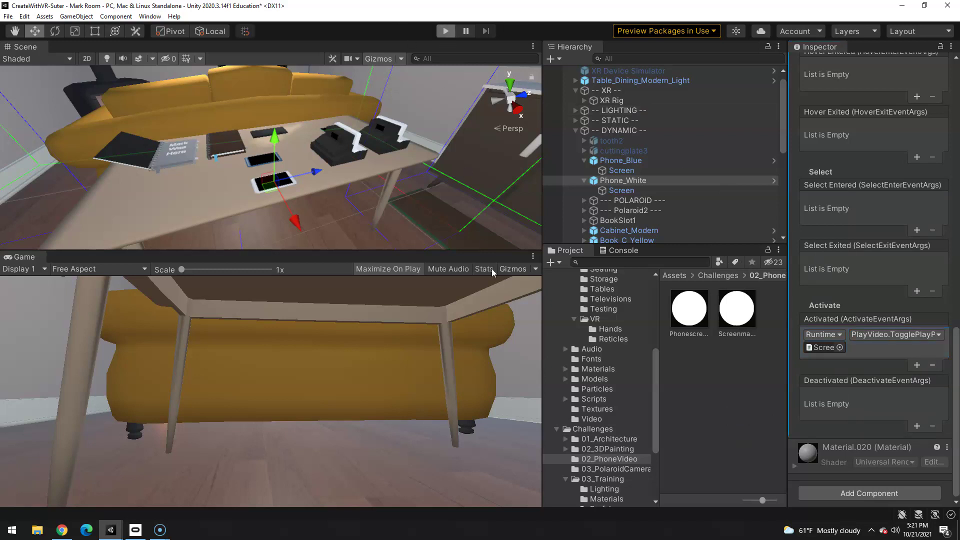